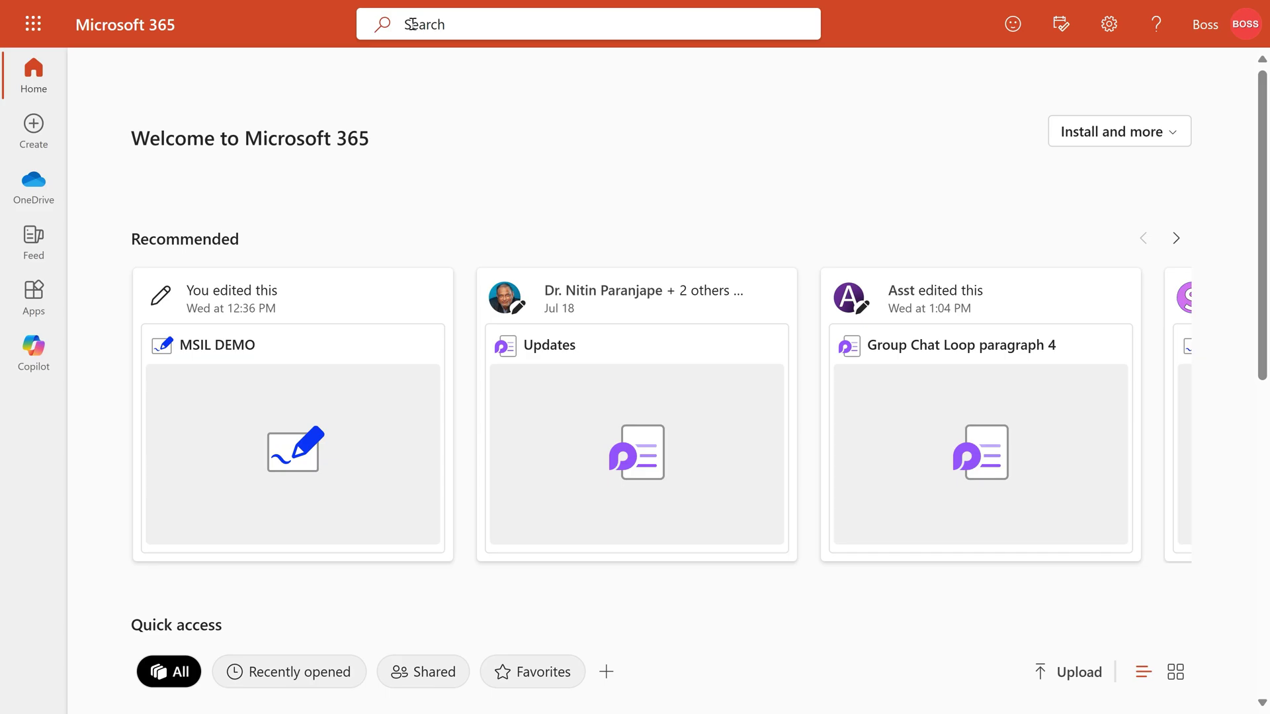
- Search Microsoft 365 for 'copilot' and view the full results
{"action": "left_click", "coordinate": [411, 24]}
{"action": "type", "text": "copilot"}
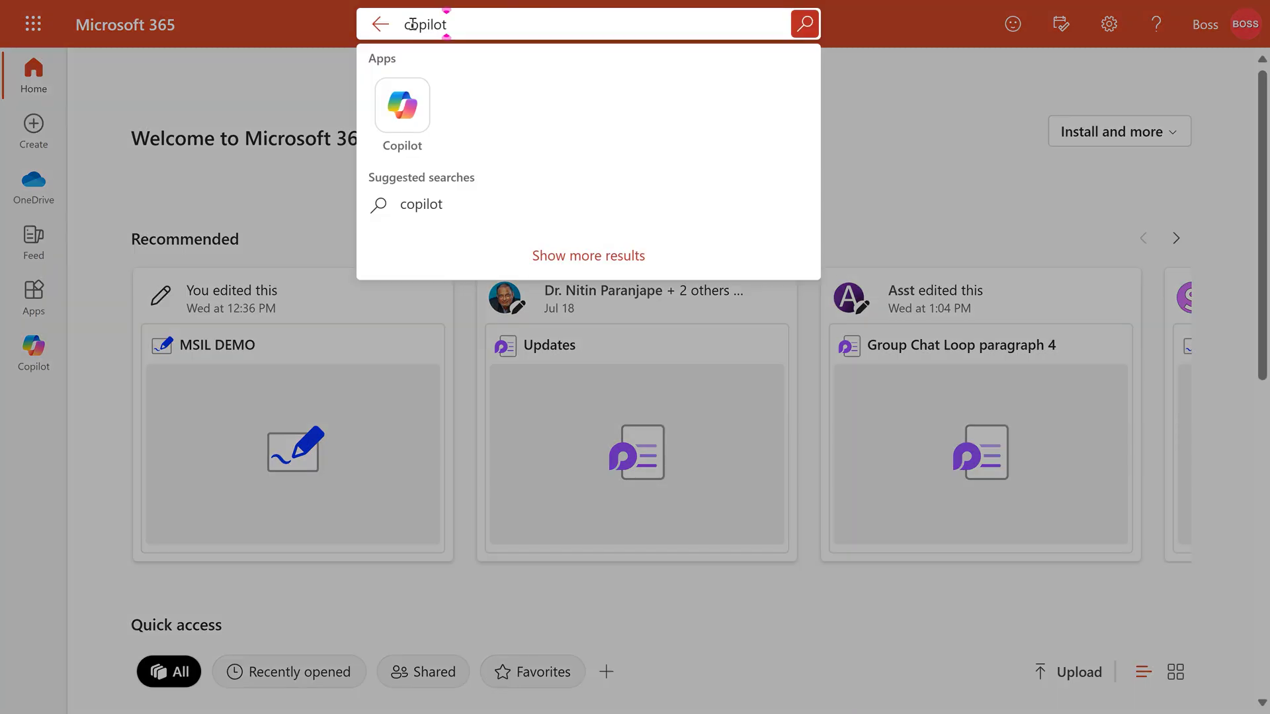
{"action": "key", "text": "Return"}
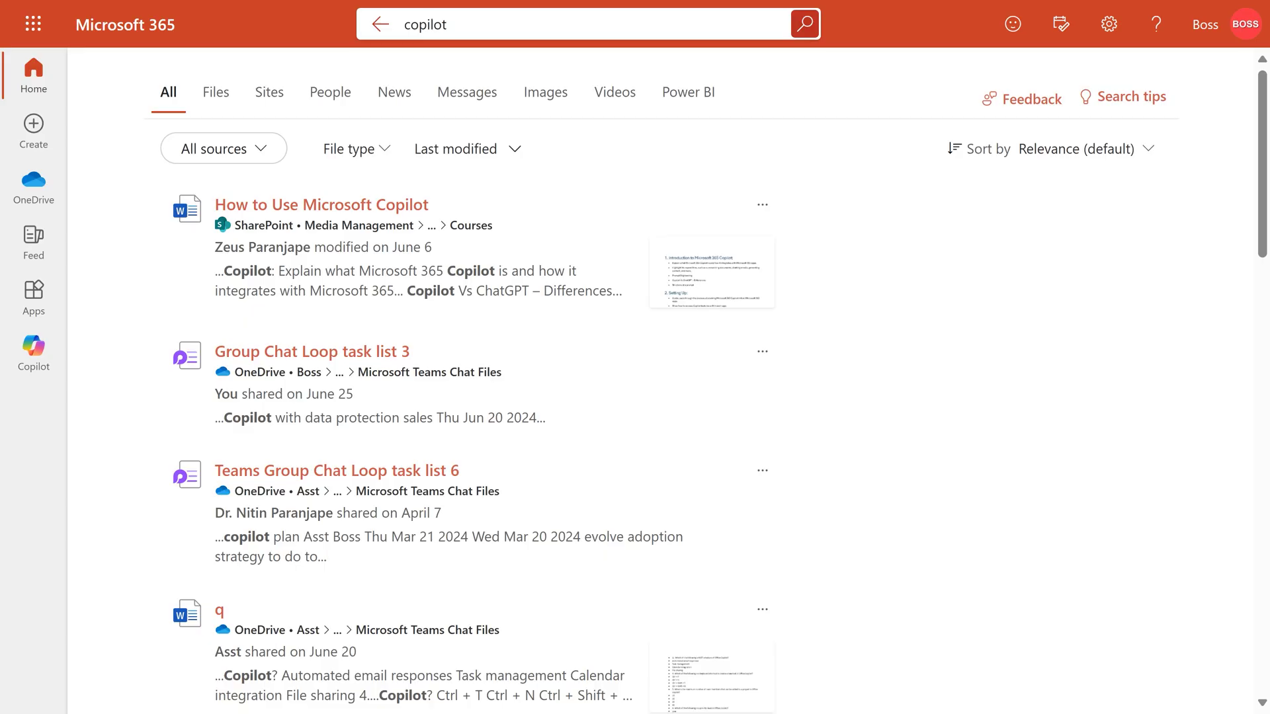
- In OneDrive, list the files shared with you and expand the More file-type filter
{"action": "left_click", "coordinate": [34, 181]}
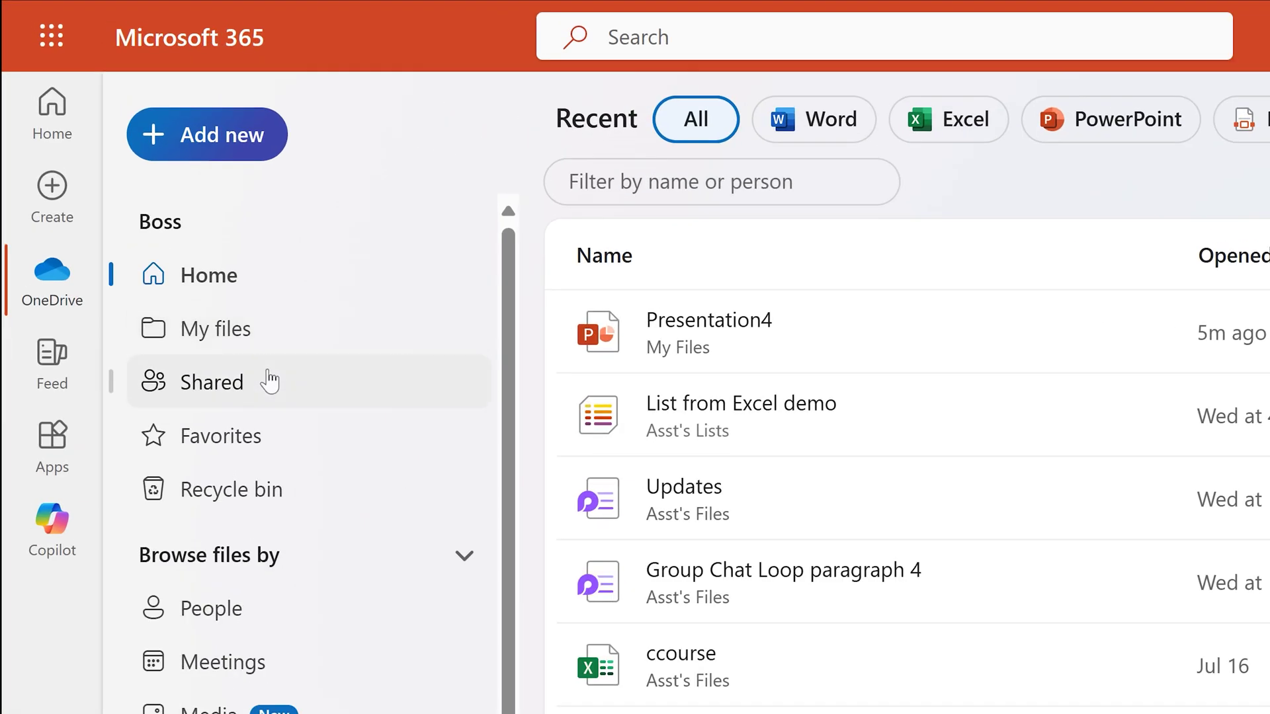
{"action": "left_click", "coordinate": [176, 253]}
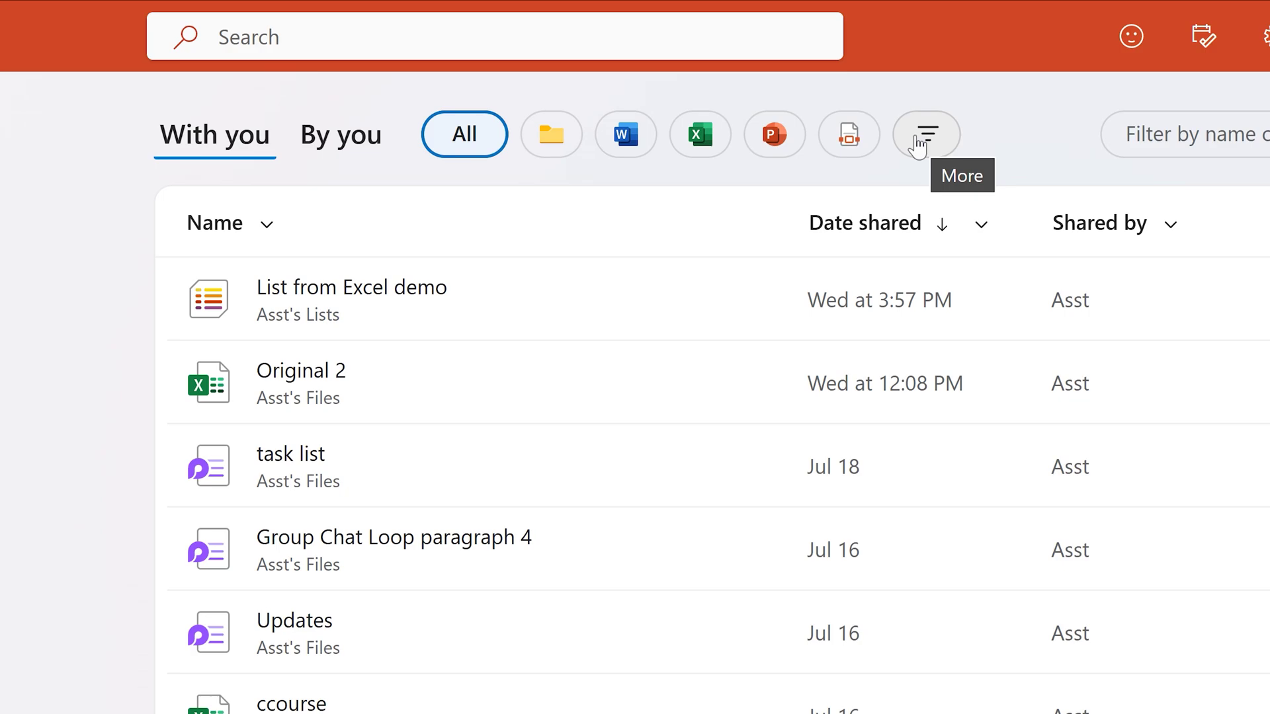
{"action": "left_click", "coordinate": [918, 147]}
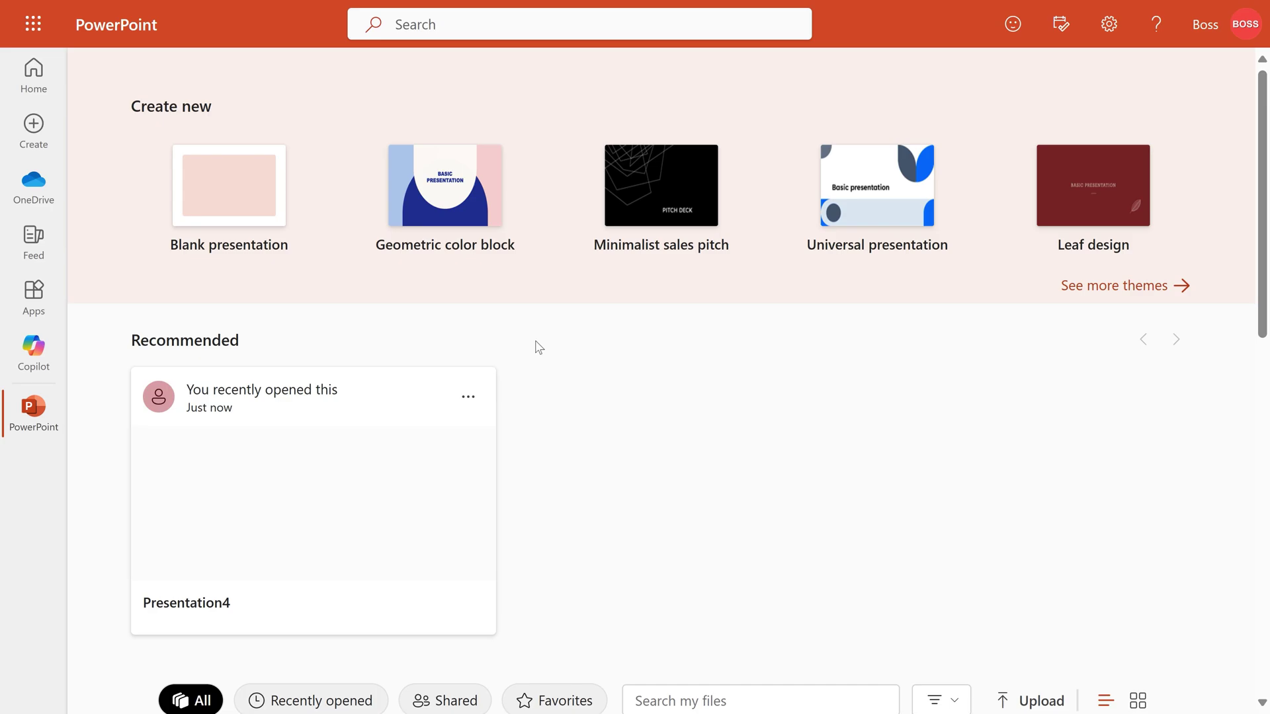
{"action": "scroll", "coordinate": [649, 380], "scroll_direction": "down", "scroll_amount": 4}
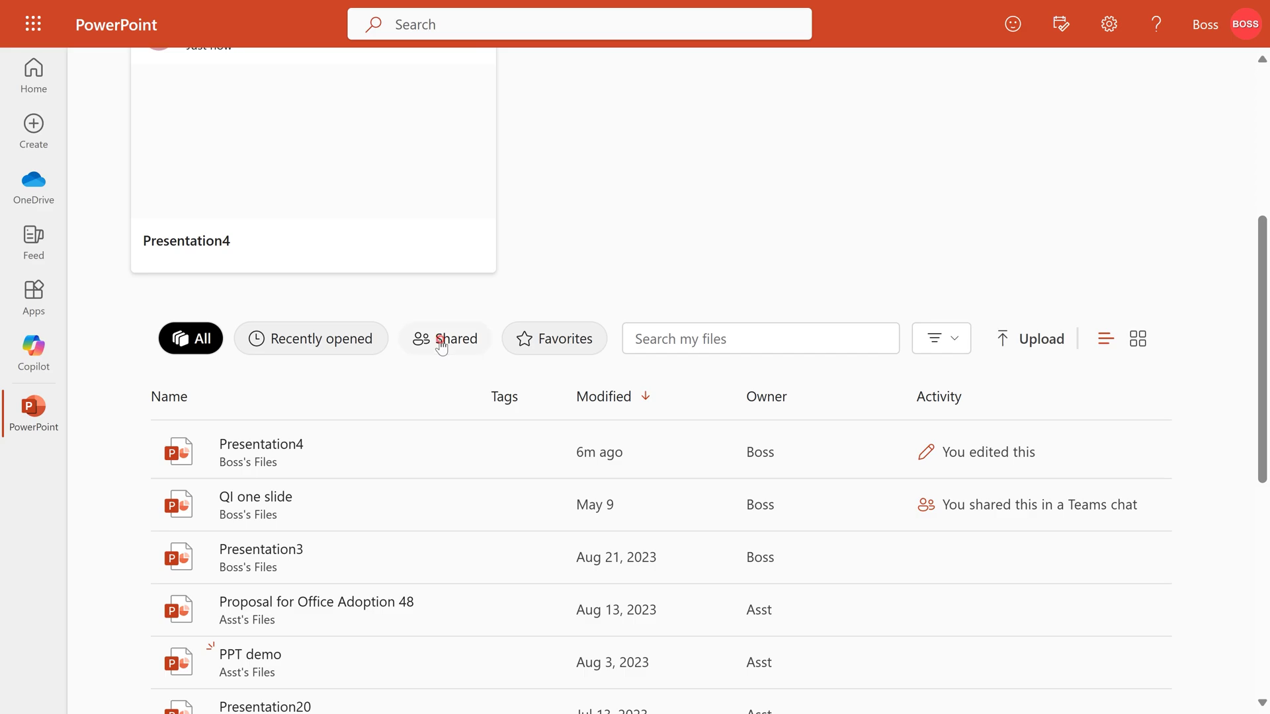
- Filter the PowerPoint presentation list to show only Shared files
{"action": "left_click", "coordinate": [441, 339]}
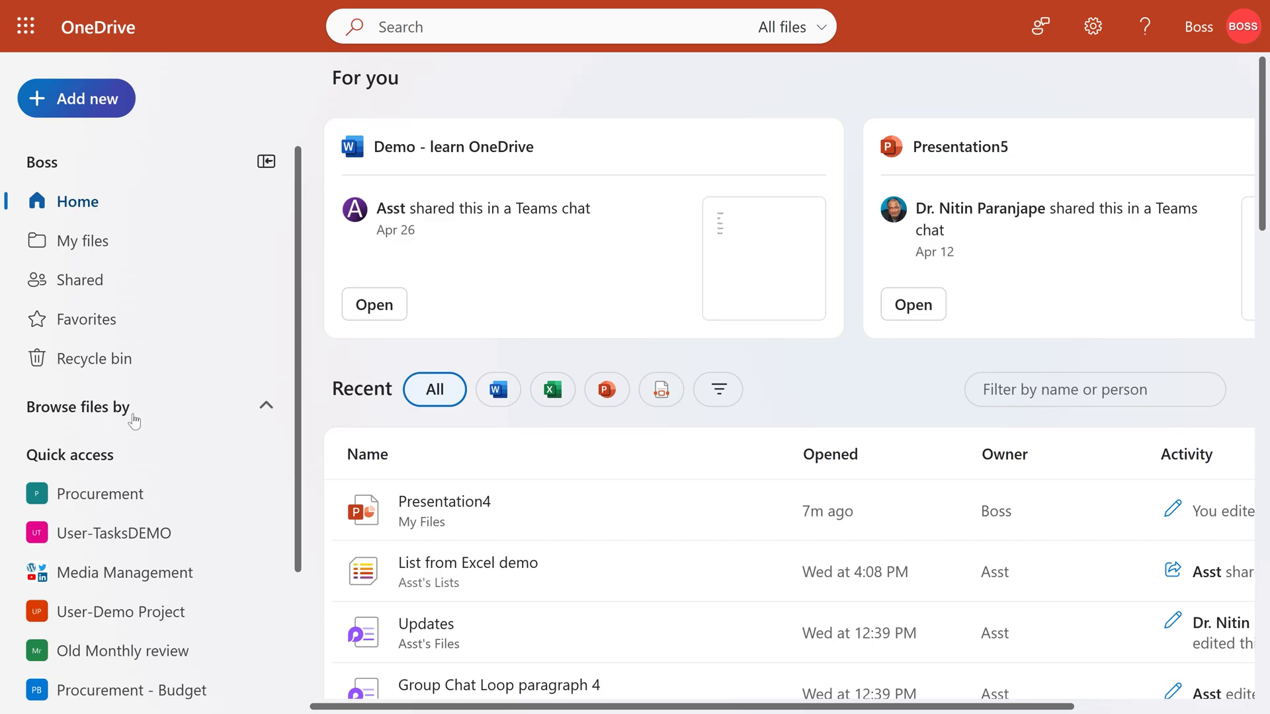
- Browse OneDrive files by People and expand all files shared by Asst (+138)
{"action": "left_click", "coordinate": [265, 409]}
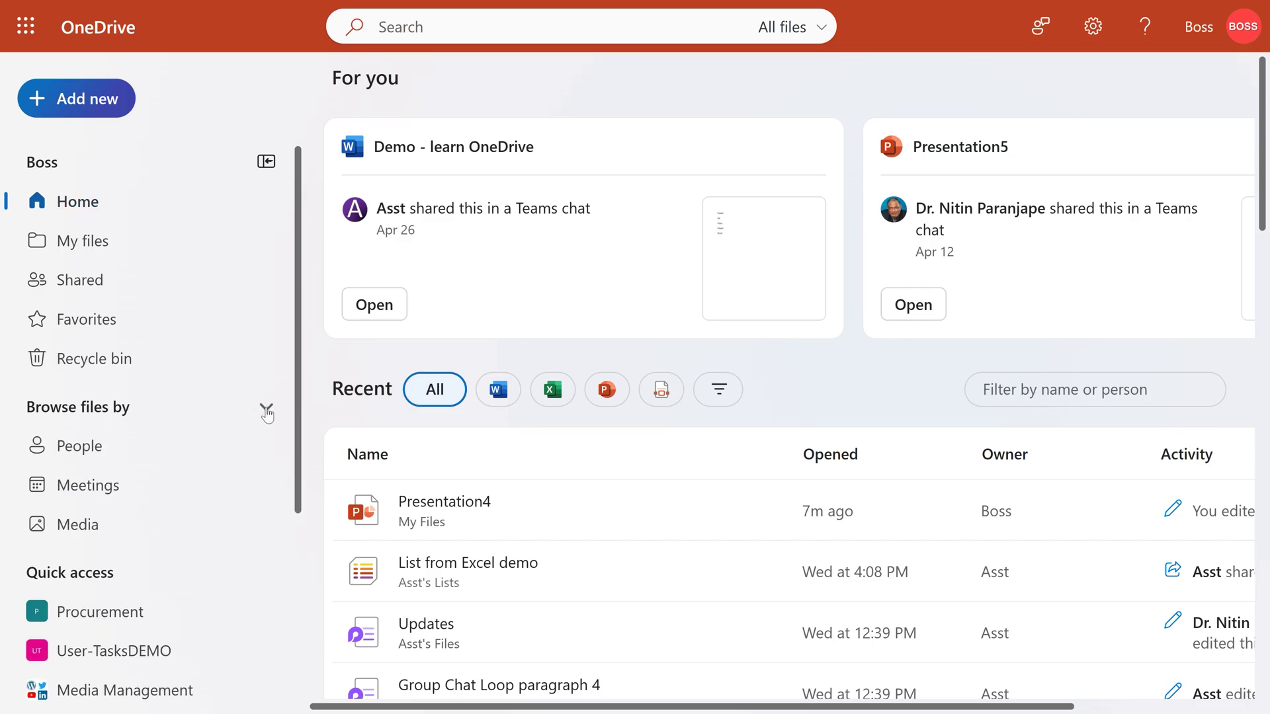
{"action": "left_click", "coordinate": [97, 447]}
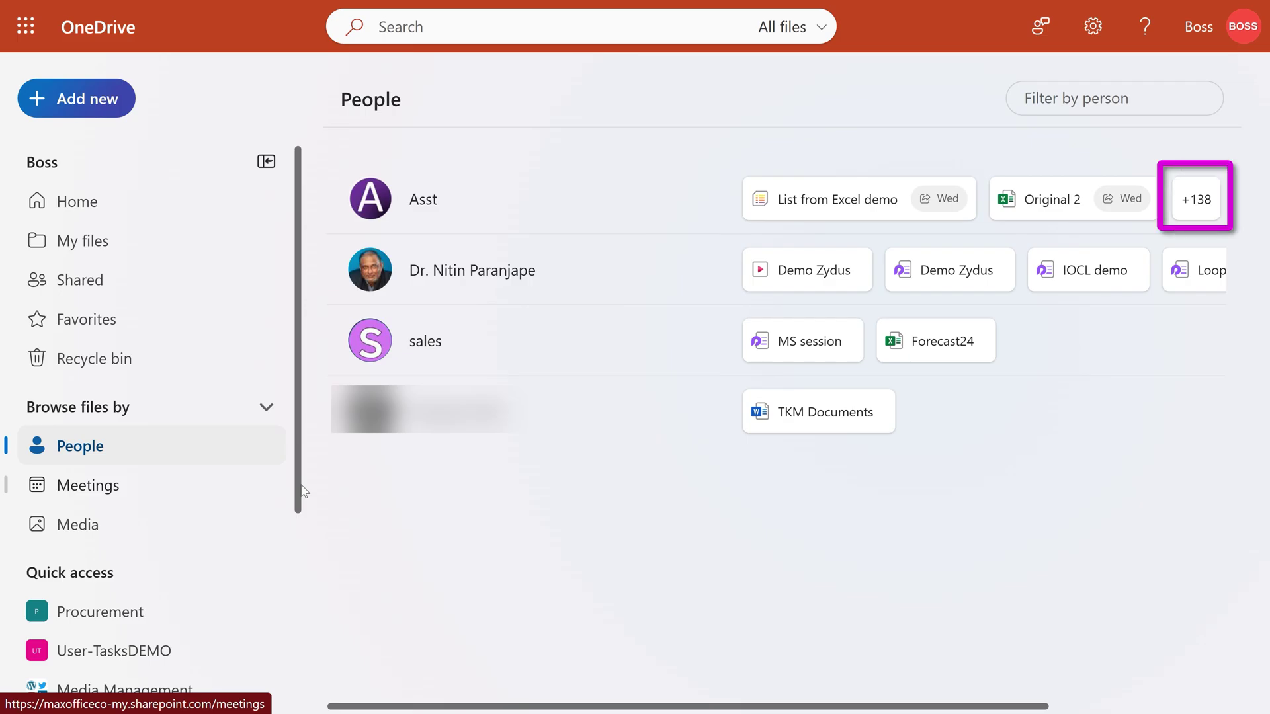
{"action": "left_click", "coordinate": [1211, 213]}
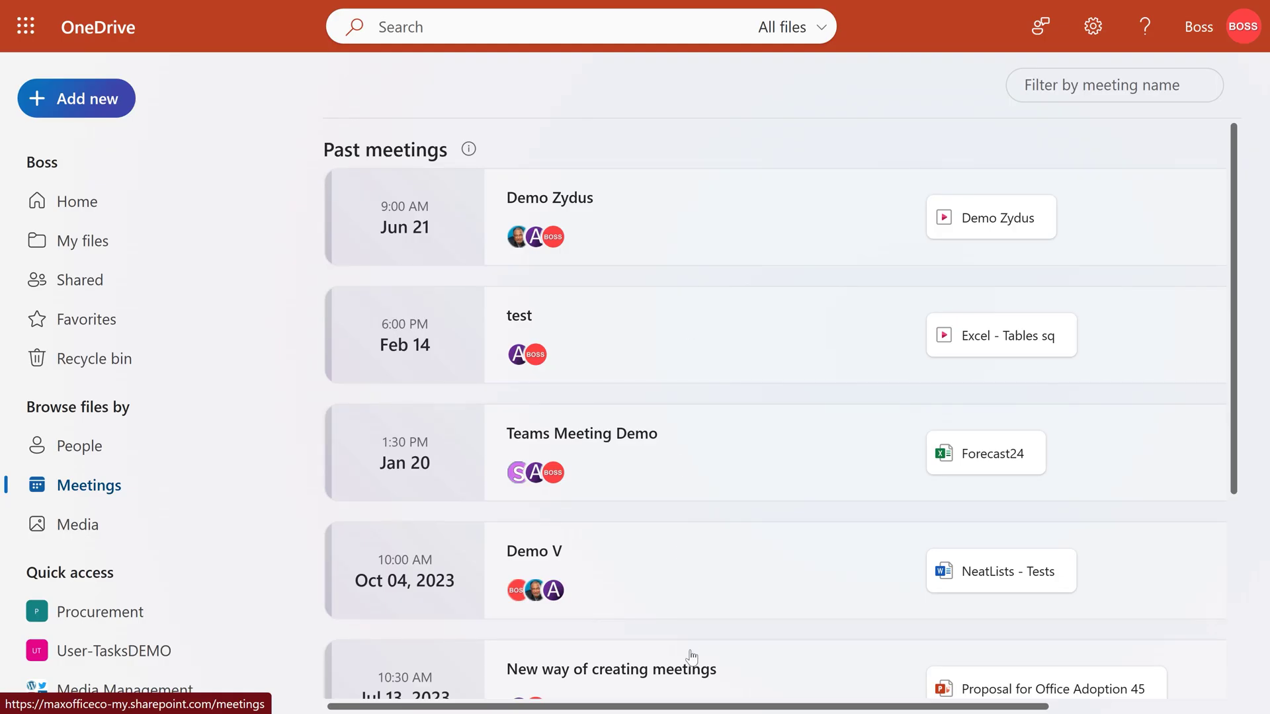
{"action": "scroll", "coordinate": [1131, 610], "scroll_direction": "down", "scroll_amount": 3}
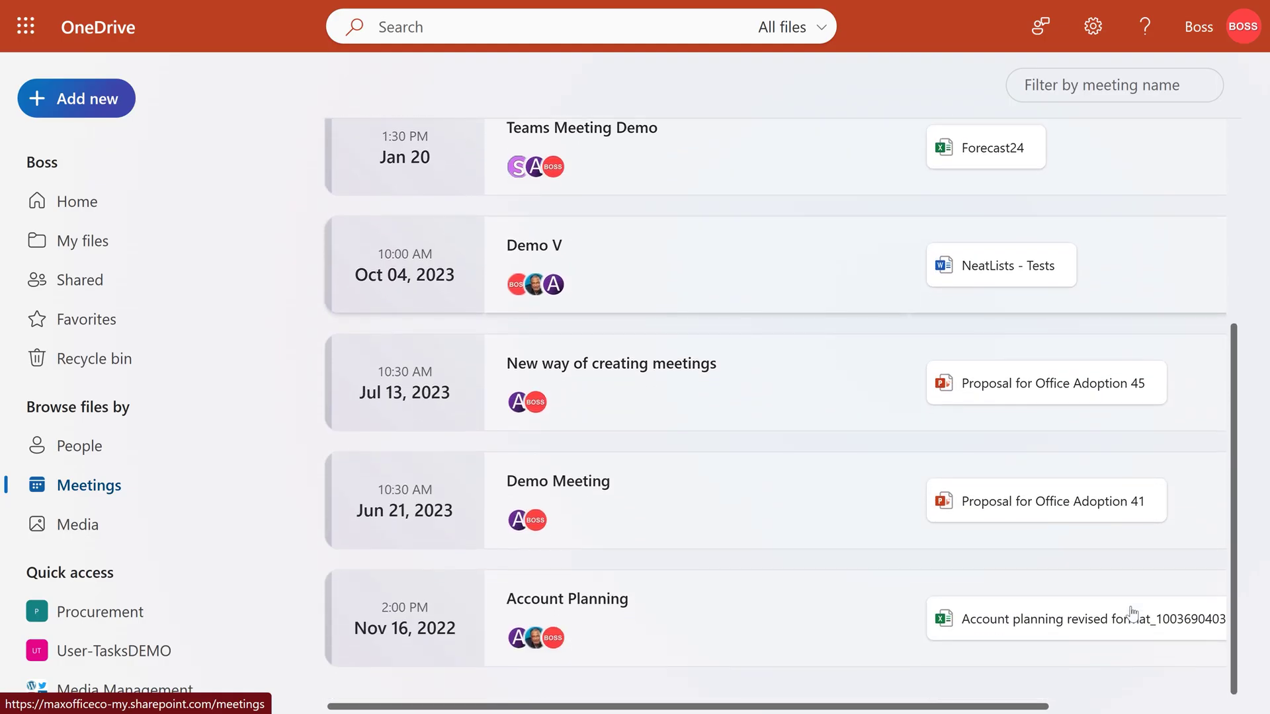